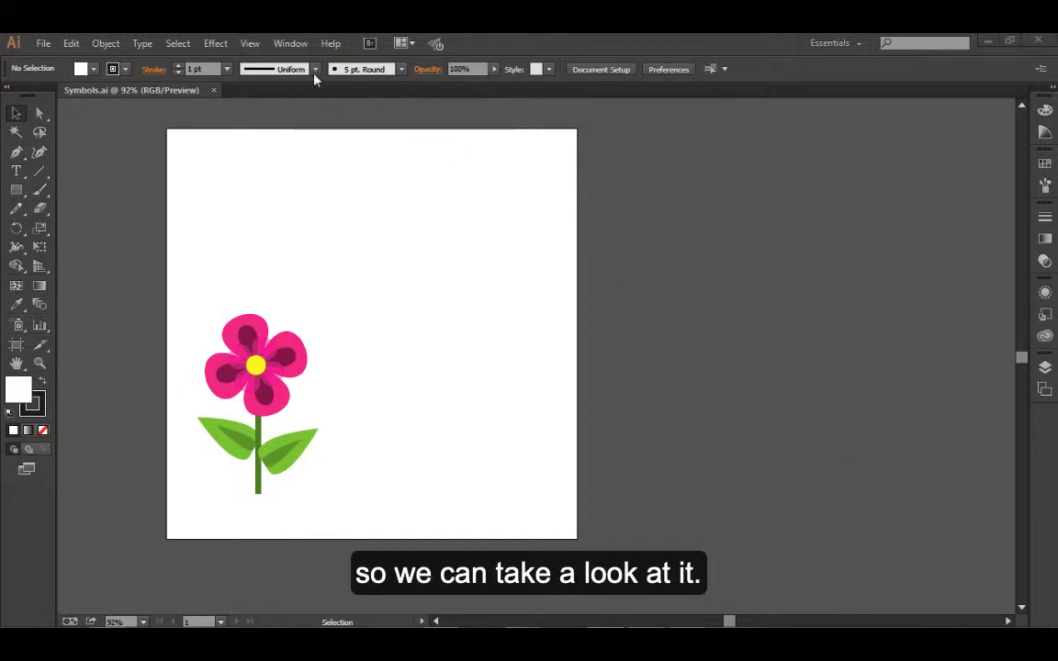
Step: Display the document's symbols beside the artboard and look over the list of available symbol libraries
{"action": "left_click", "coordinate": [292, 43]}
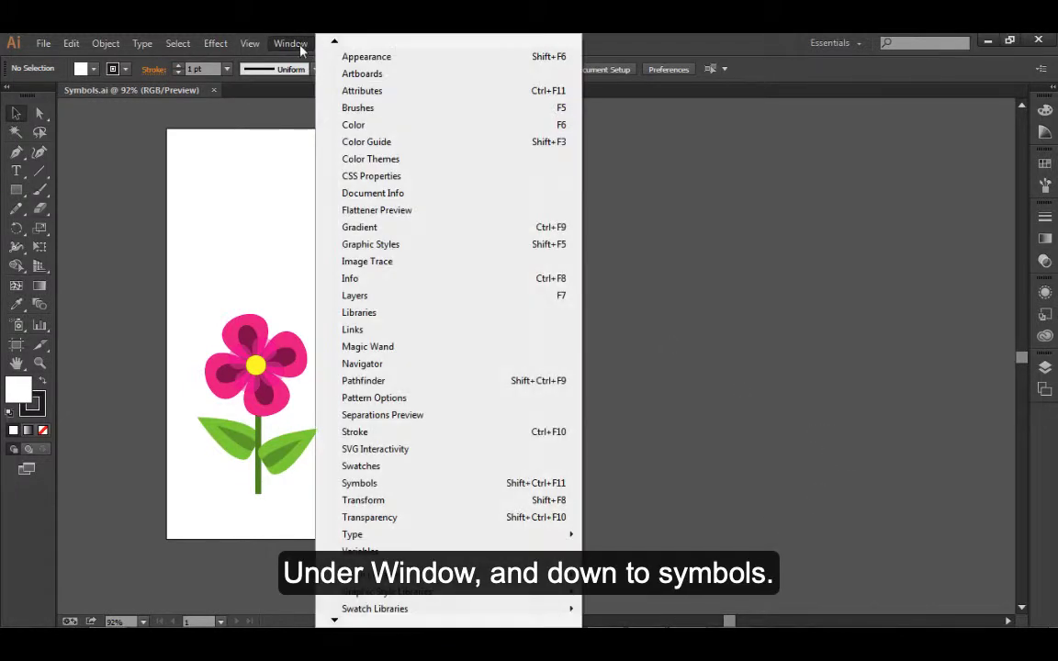
{"action": "left_click", "coordinate": [383, 487]}
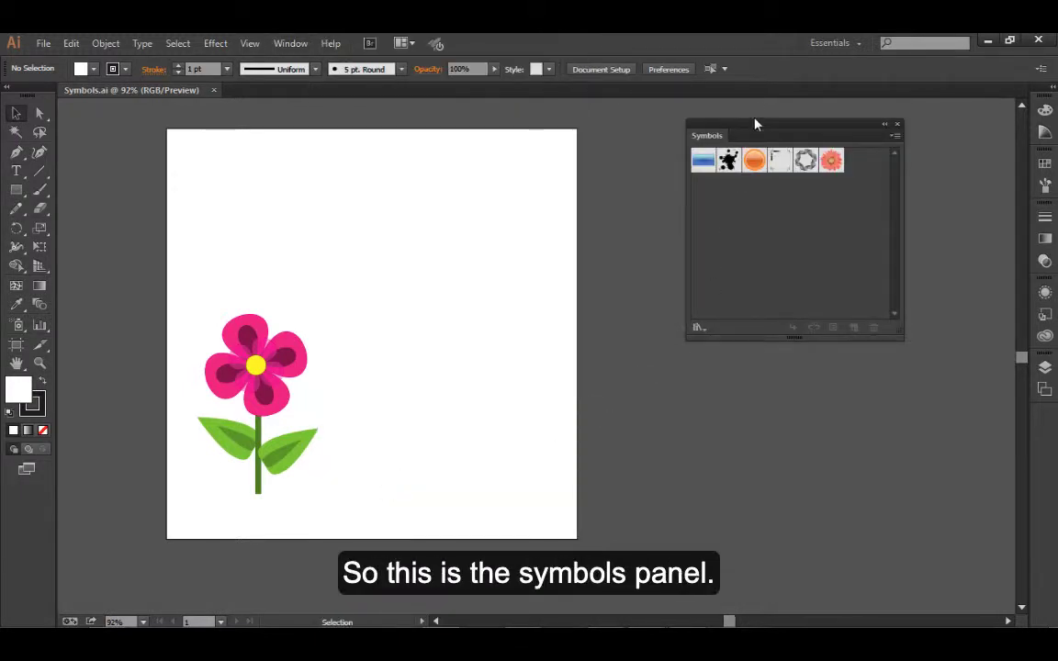
{"action": "left_click_drag", "start_coordinate": [756, 128], "coordinate": [695, 145]}
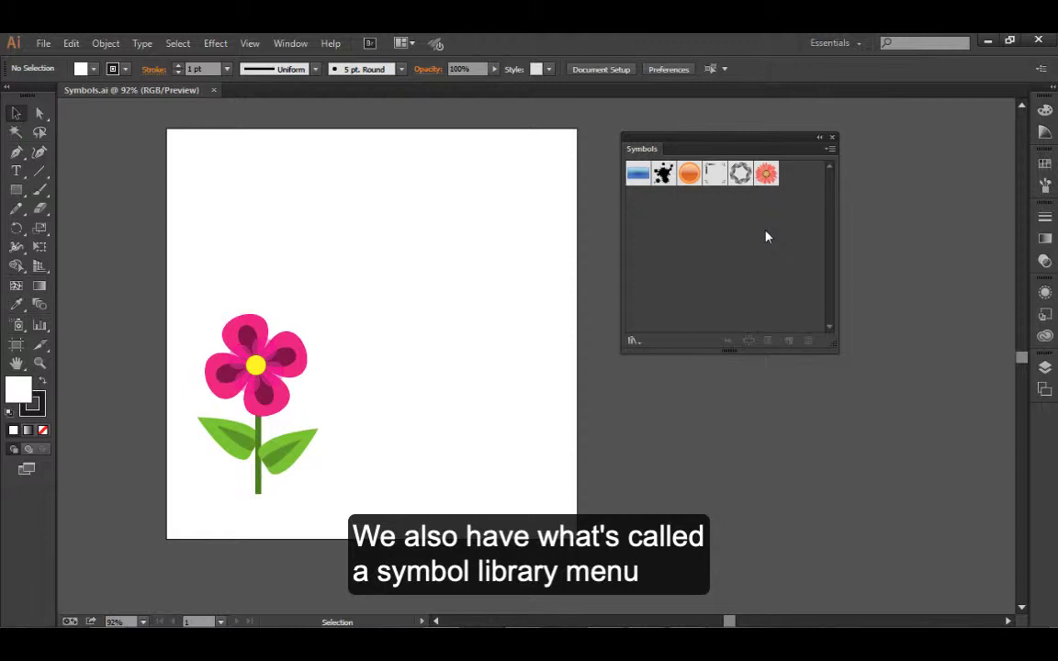
{"action": "left_click", "coordinate": [633, 342]}
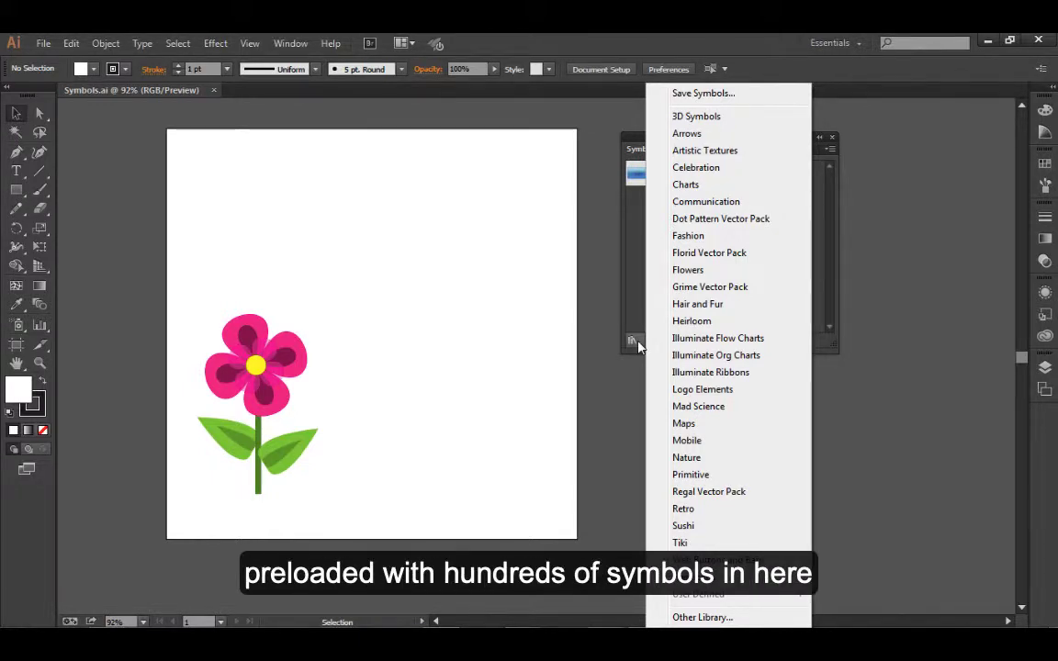
{"action": "left_click", "coordinate": [615, 415]}
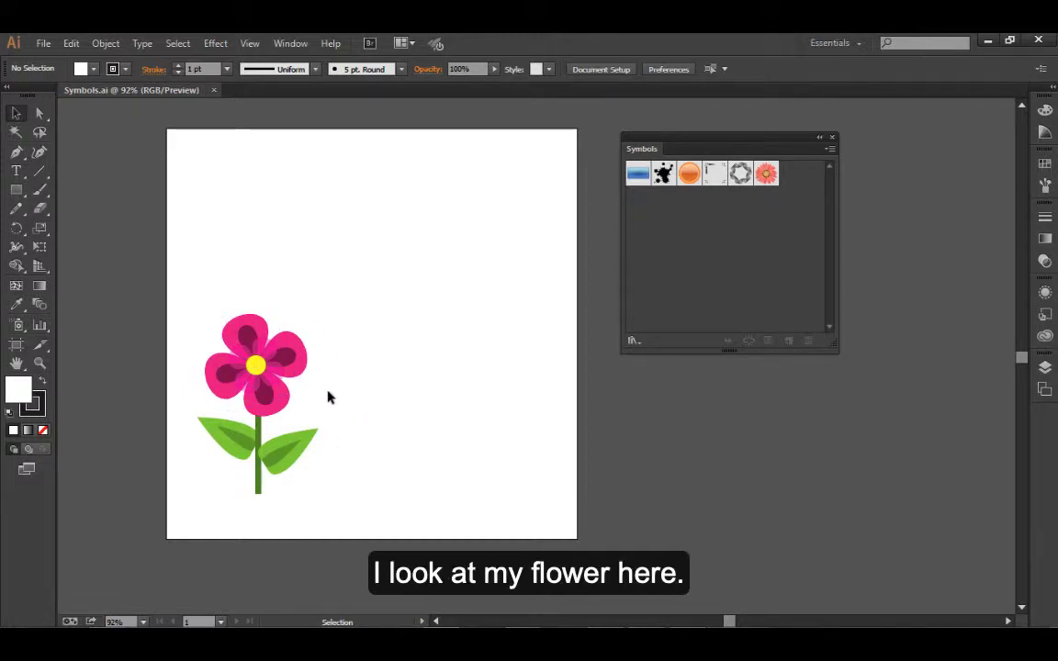
Step: Create a Movie Clip symbol named "Flower 1" from all of the flower artwork, including its stem and leaves
{"action": "key", "text": "ctrl+space"}
{"action": "left_click", "coordinate": [292, 422], "text": "ctrl"}
{"action": "left_click", "coordinate": [505, 408], "text": "ctrl"}
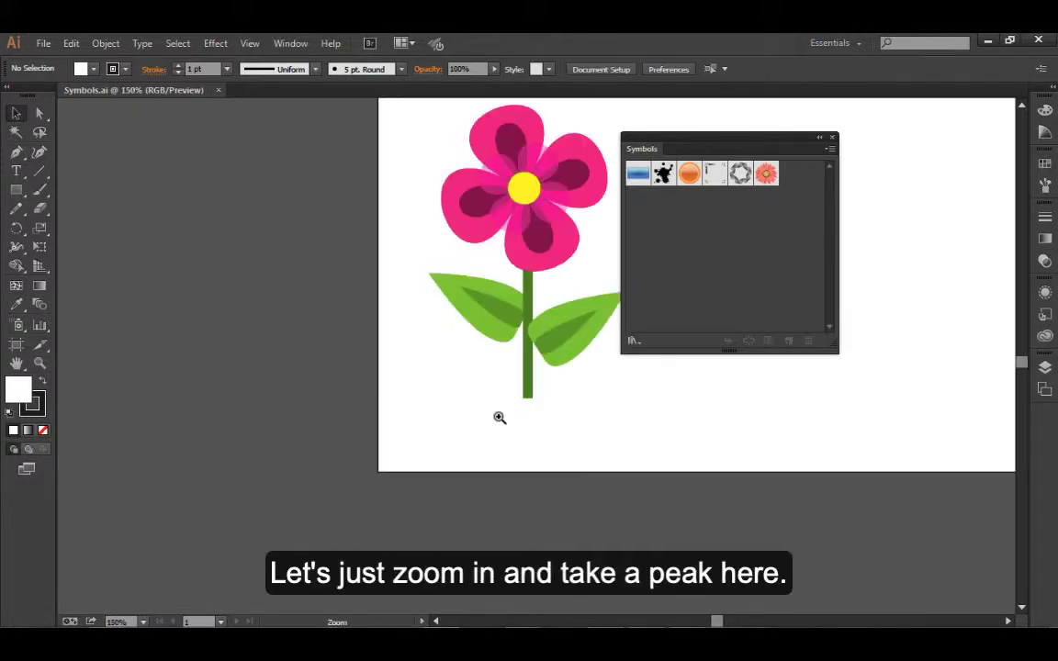
{"action": "left_click_drag", "start_coordinate": [531, 410], "coordinate": [279, 512]}
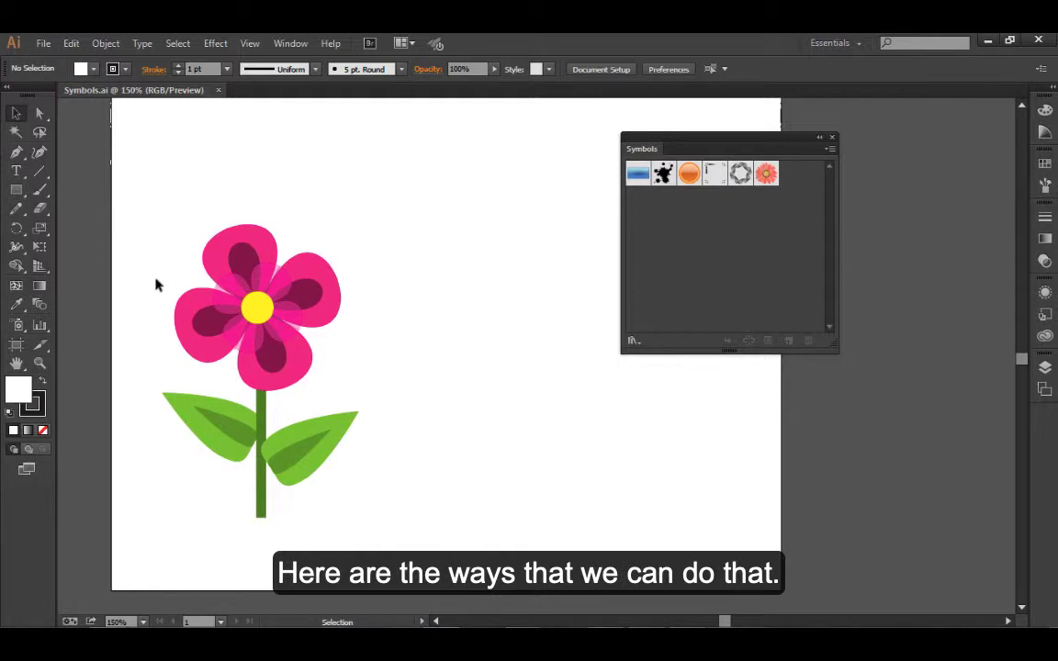
{"action": "left_click_drag", "start_coordinate": [160, 186], "coordinate": [356, 549]}
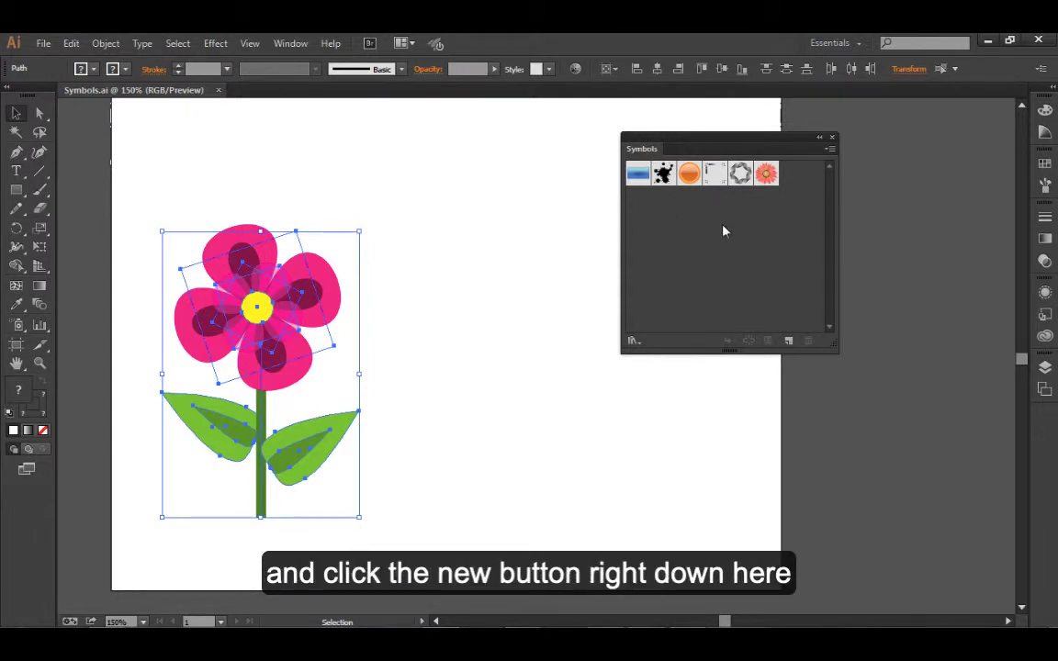
{"action": "left_click", "coordinate": [790, 342]}
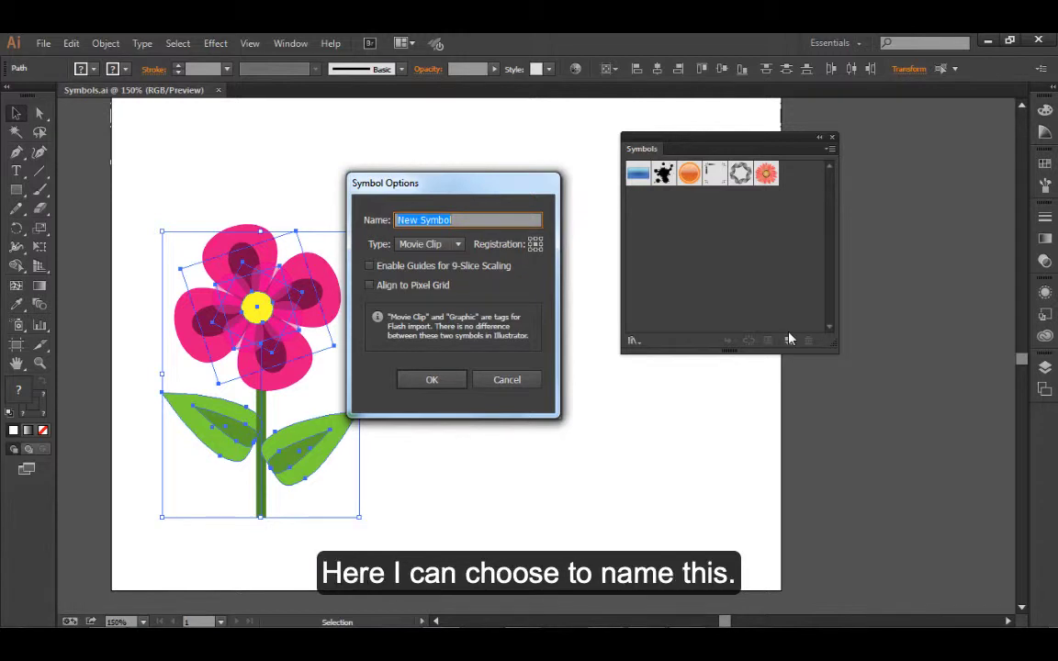
{"action": "type", "text": "Flow"}
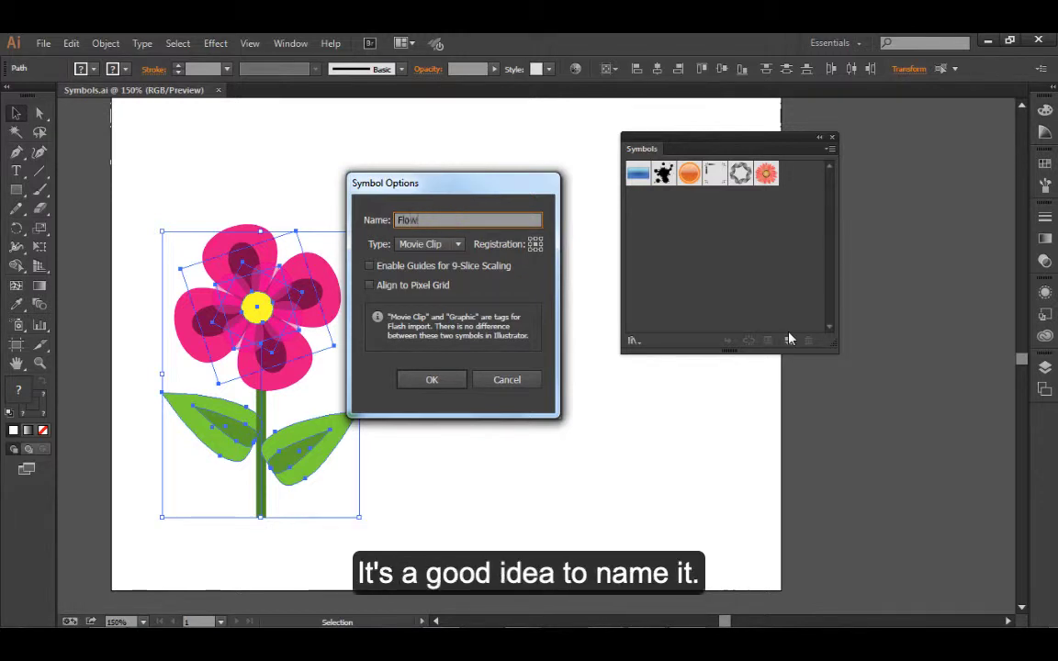
{"action": "type", "text": "er 1"}
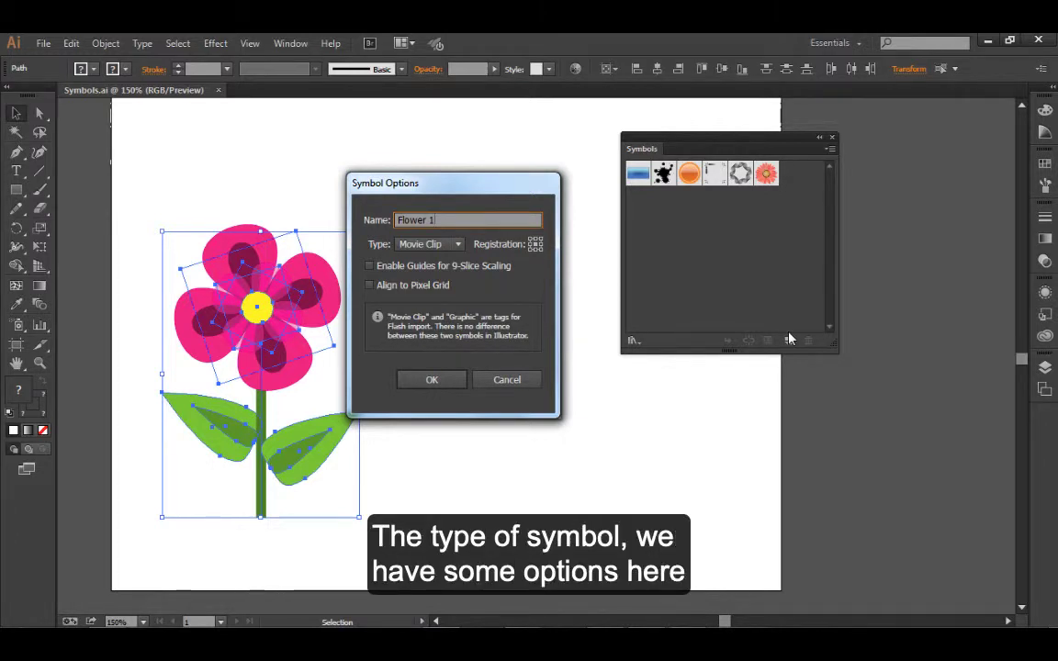
{"action": "left_click", "coordinate": [459, 250]}
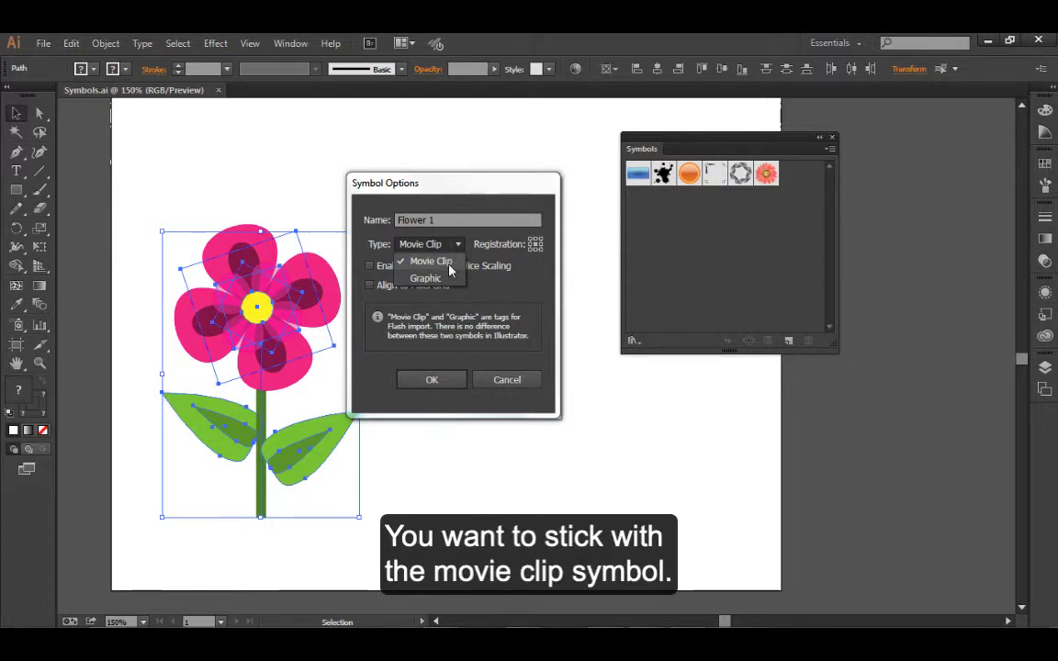
{"action": "left_click", "coordinate": [453, 264]}
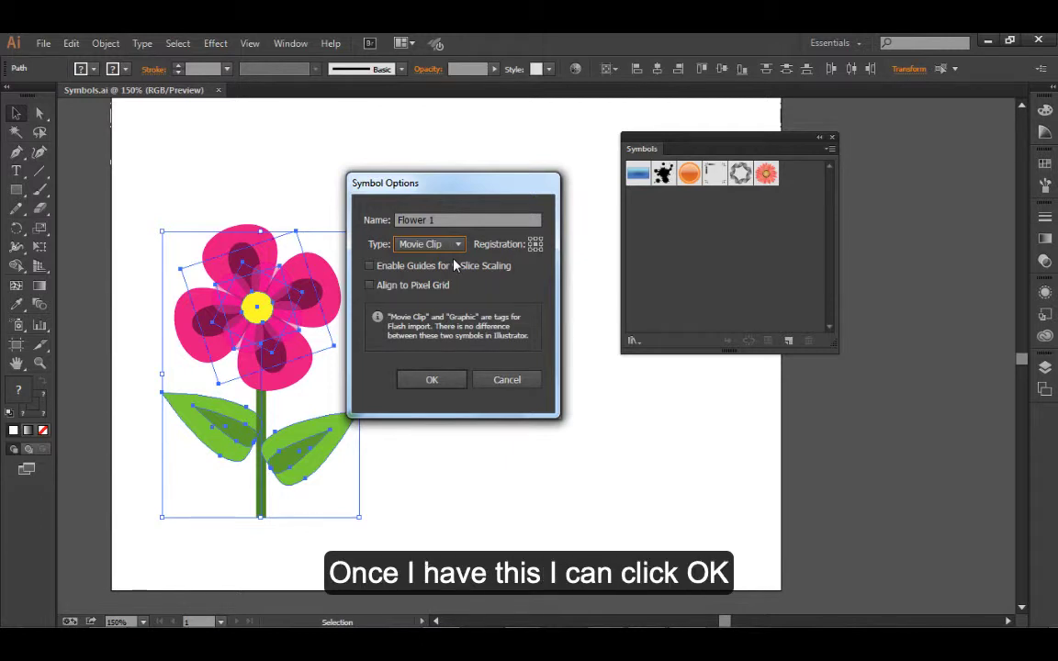
{"action": "left_click", "coordinate": [432, 380]}
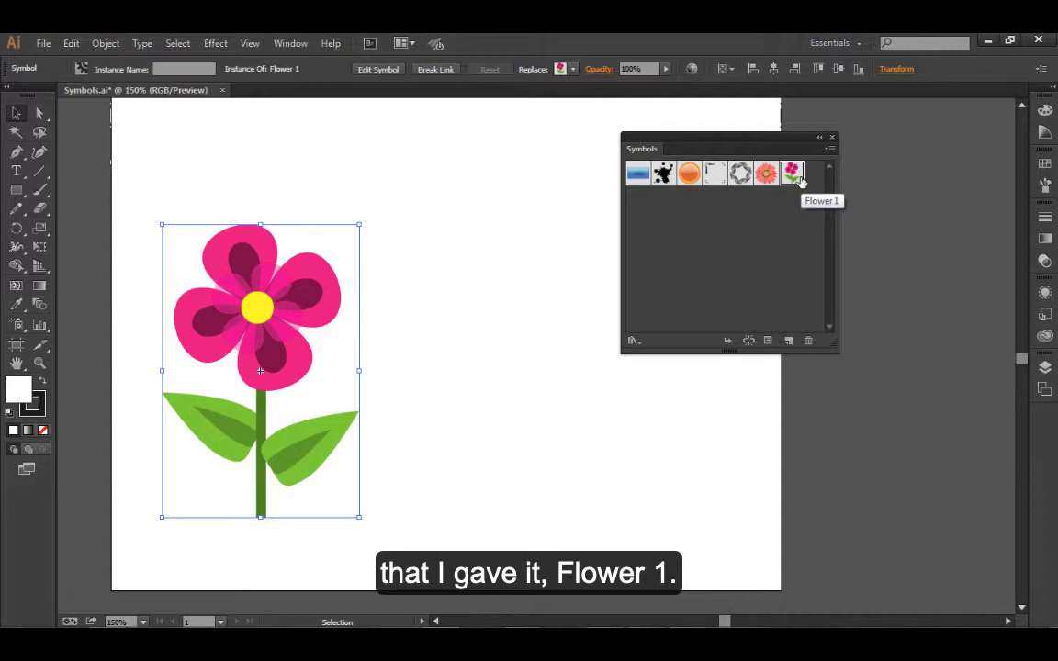
{"action": "left_click", "coordinate": [457, 374]}
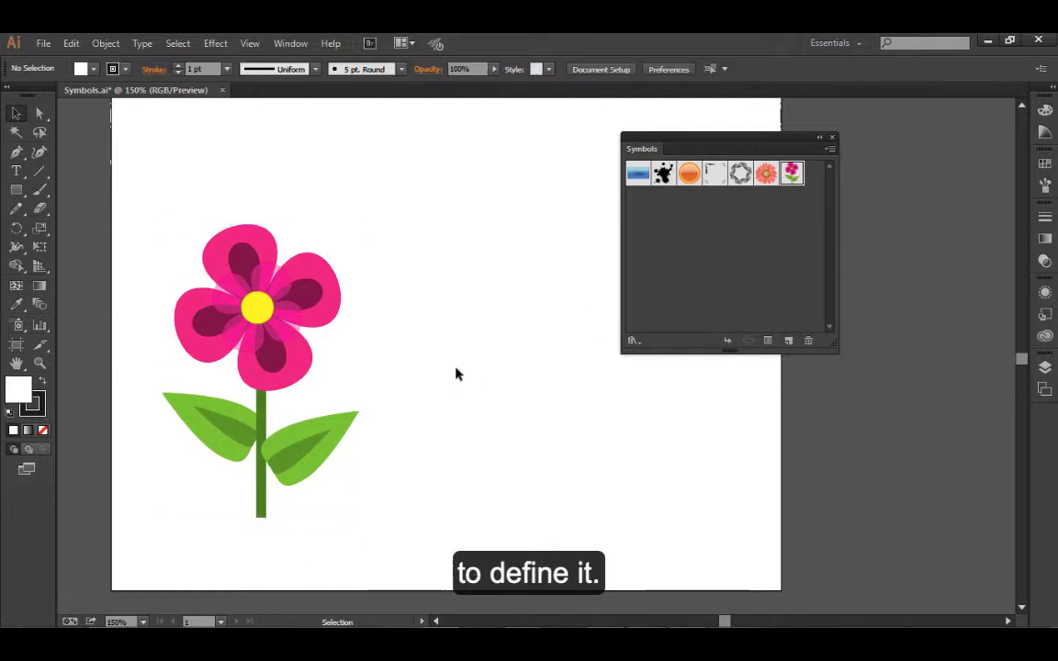
Step: Define a new symbol named "Flower 2" from the flower instance on the artboard
{"action": "left_click", "coordinate": [323, 280]}
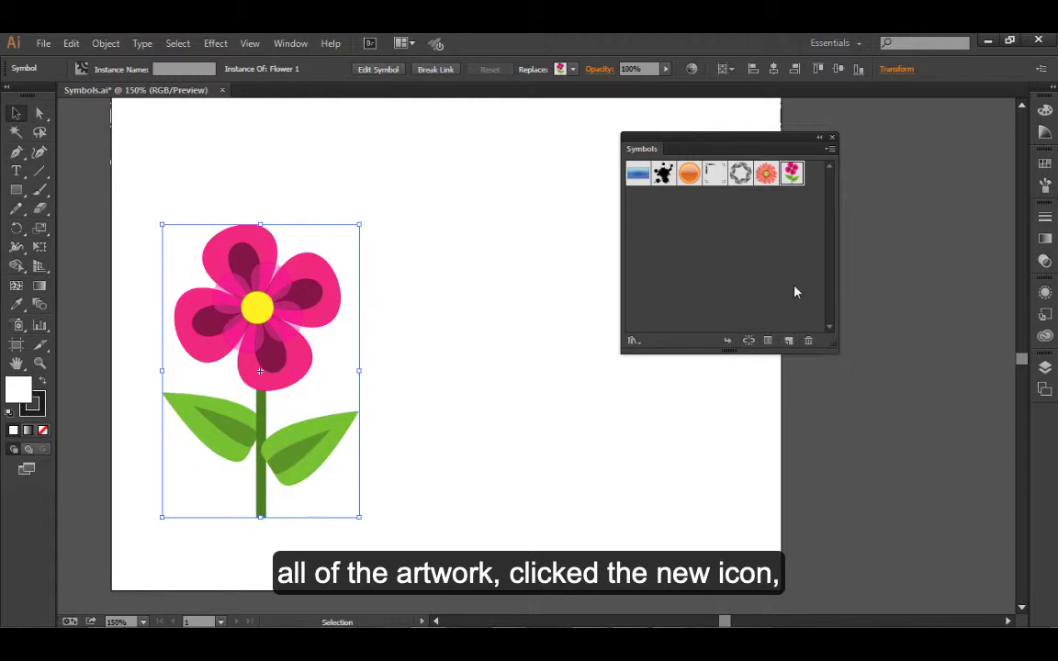
{"action": "left_click", "coordinate": [831, 150]}
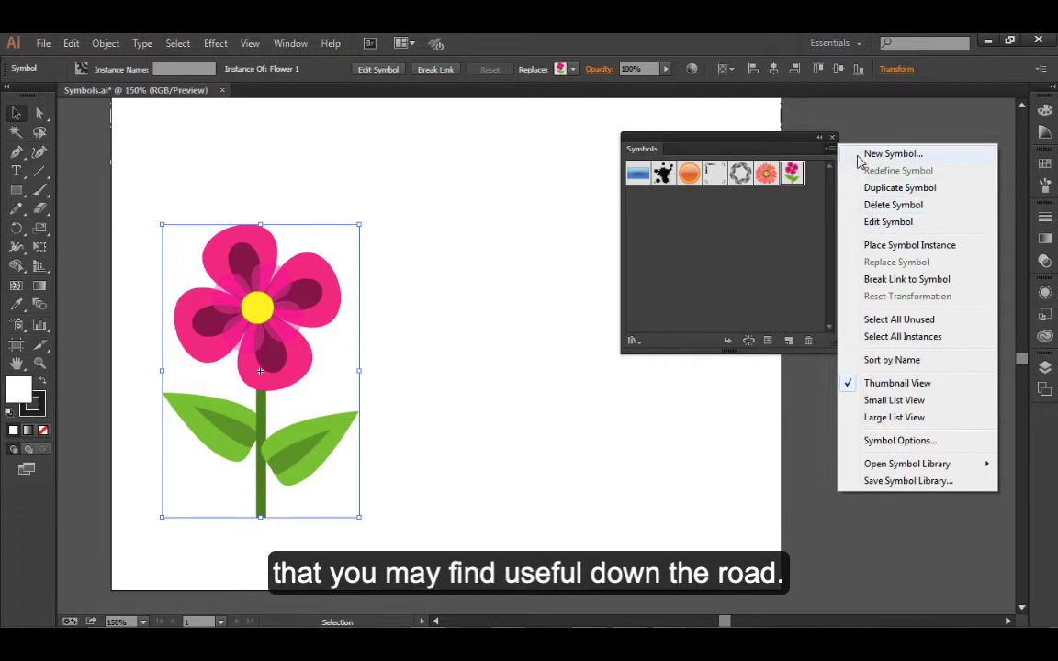
{"action": "left_click", "coordinate": [862, 159]}
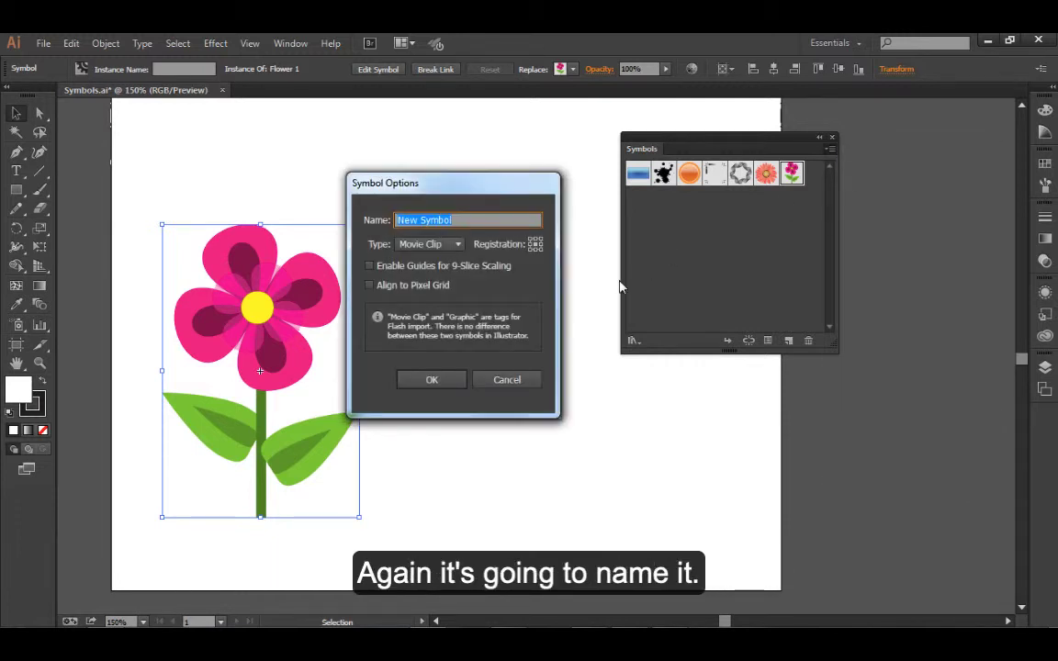
{"action": "type", "text": "Flower 2"}
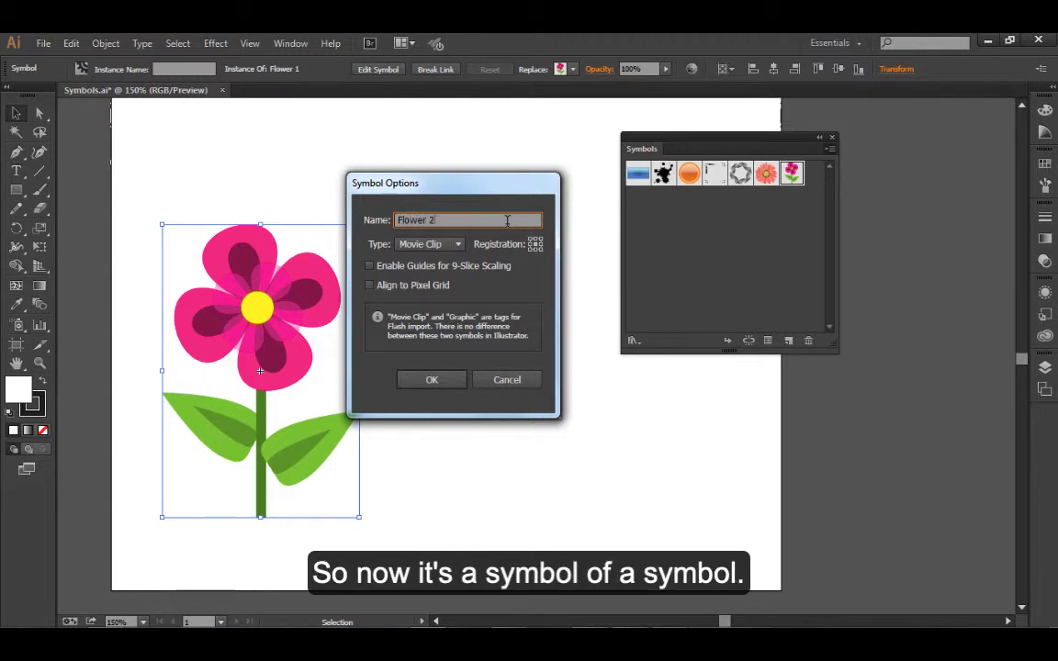
{"action": "key", "text": "Return"}
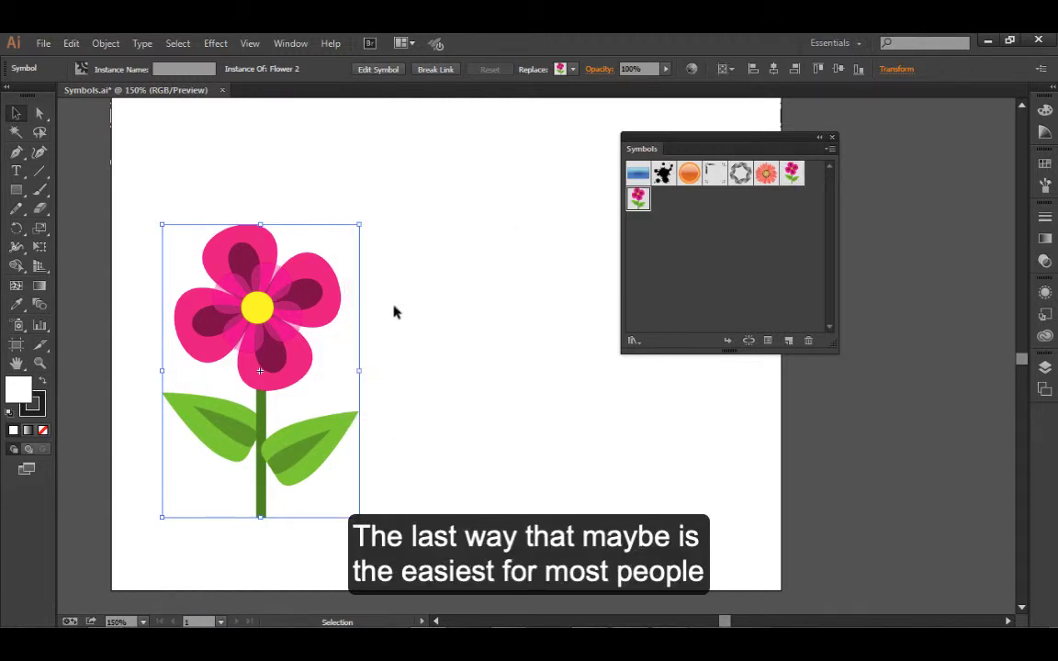
{"action": "left_click", "coordinate": [439, 296]}
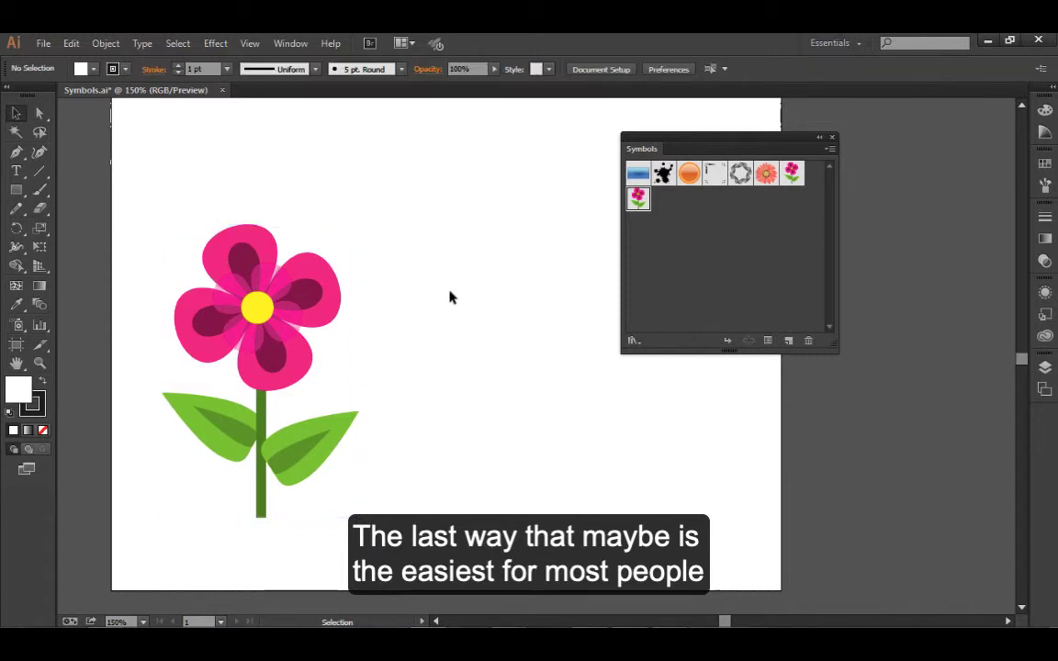
Step: Add the selected flower instance to the document's symbols as a new symbol named "Flower 3"
{"action": "left_click_drag", "start_coordinate": [448, 212], "coordinate": [248, 533]}
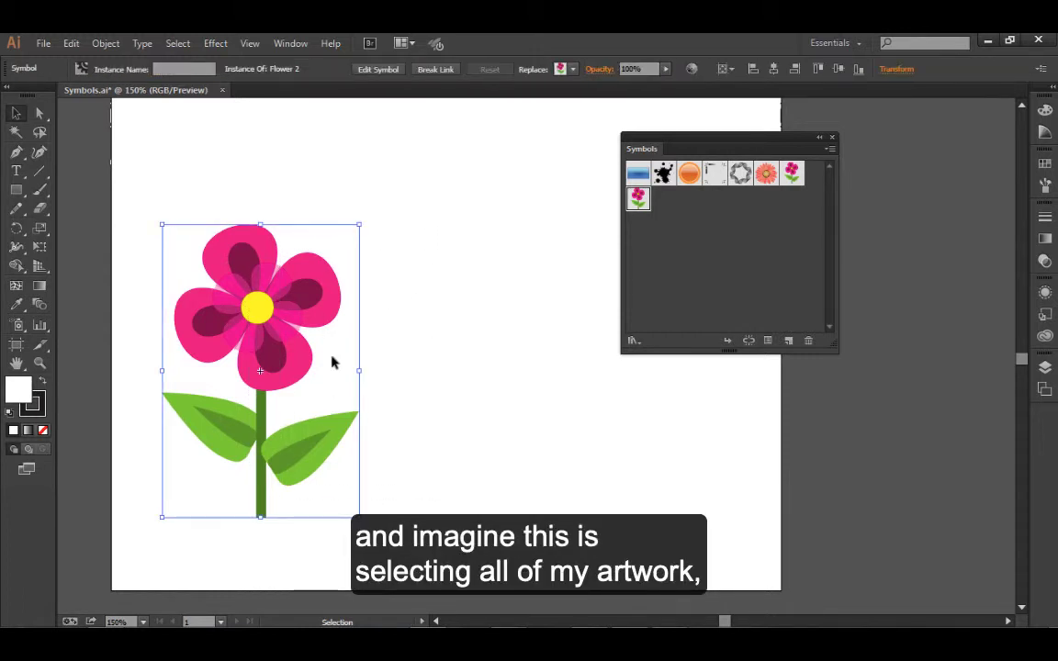
{"action": "left_click_drag", "start_coordinate": [328, 307], "coordinate": [711, 274]}
{"action": "left_click_drag", "start_coordinate": [644, 290], "coordinate": [692, 259]}
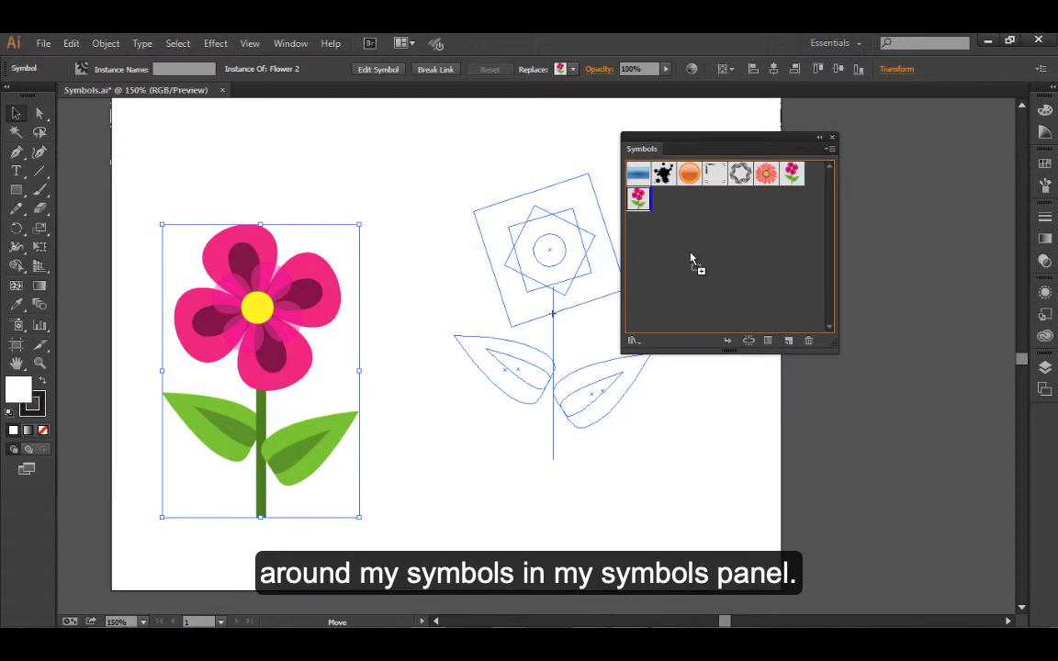
{"action": "left_click_drag", "start_coordinate": [692, 259], "coordinate": [694, 261]}
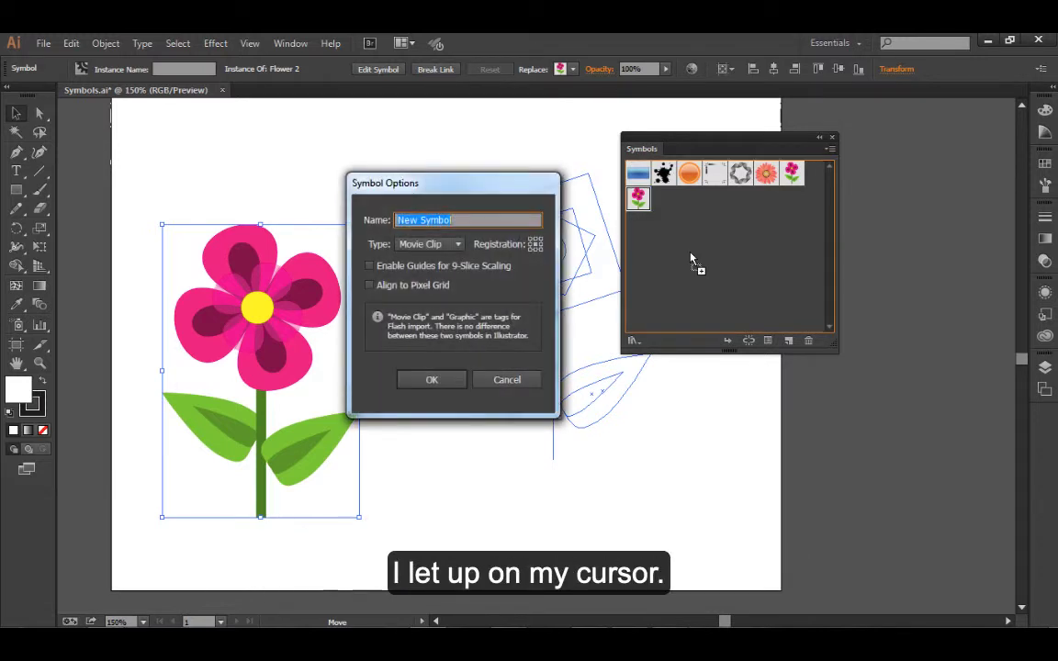
{"action": "type", "text": "Flower 3"}
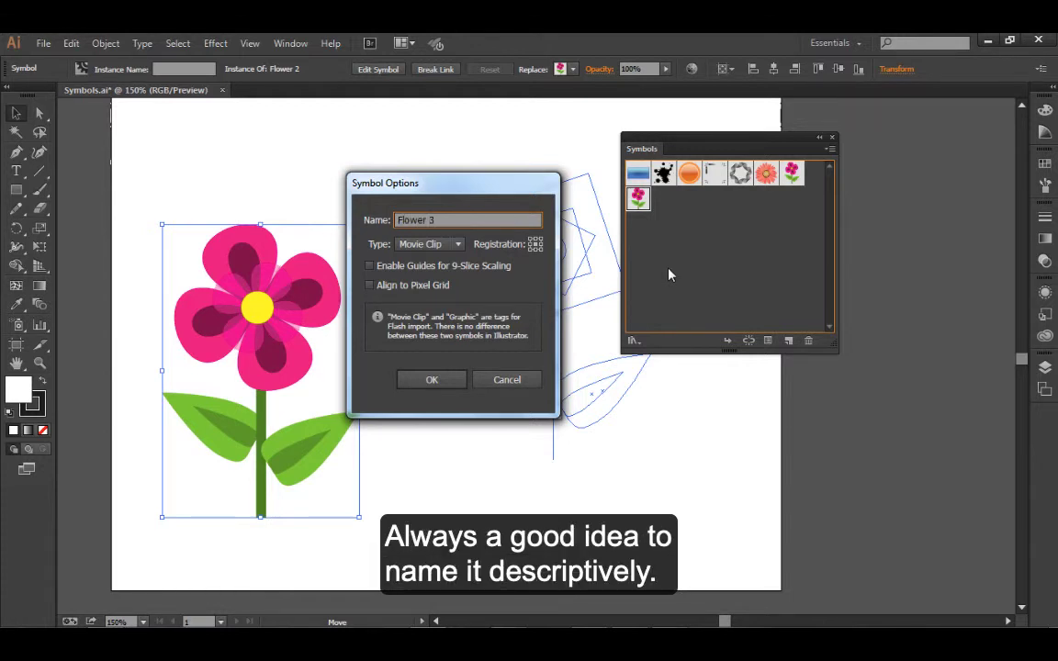
{"action": "key", "text": "Return"}
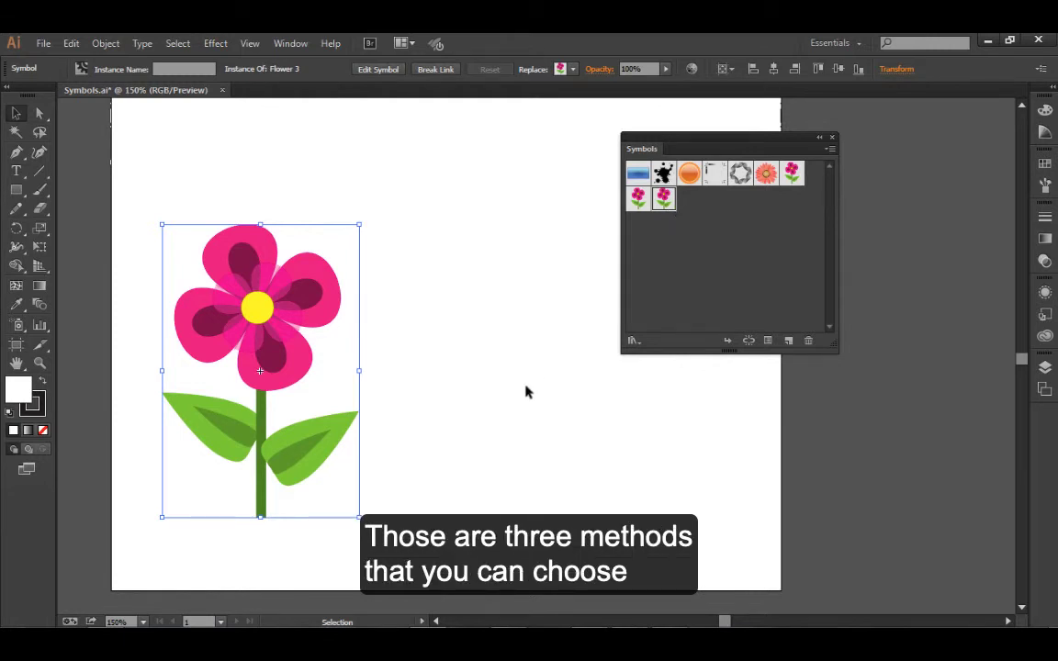
Step: Make another new symbol from the flower on the artboard and name it "Flower 4"
{"action": "left_click_drag", "start_coordinate": [468, 194], "coordinate": [244, 472]}
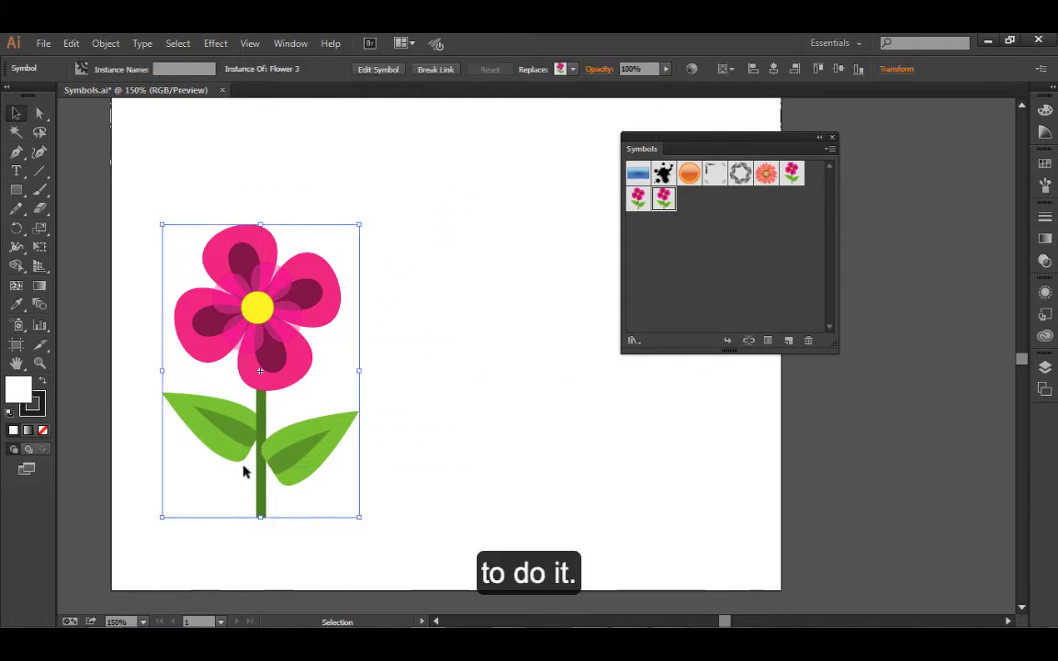
{"action": "key", "text": "F8"}
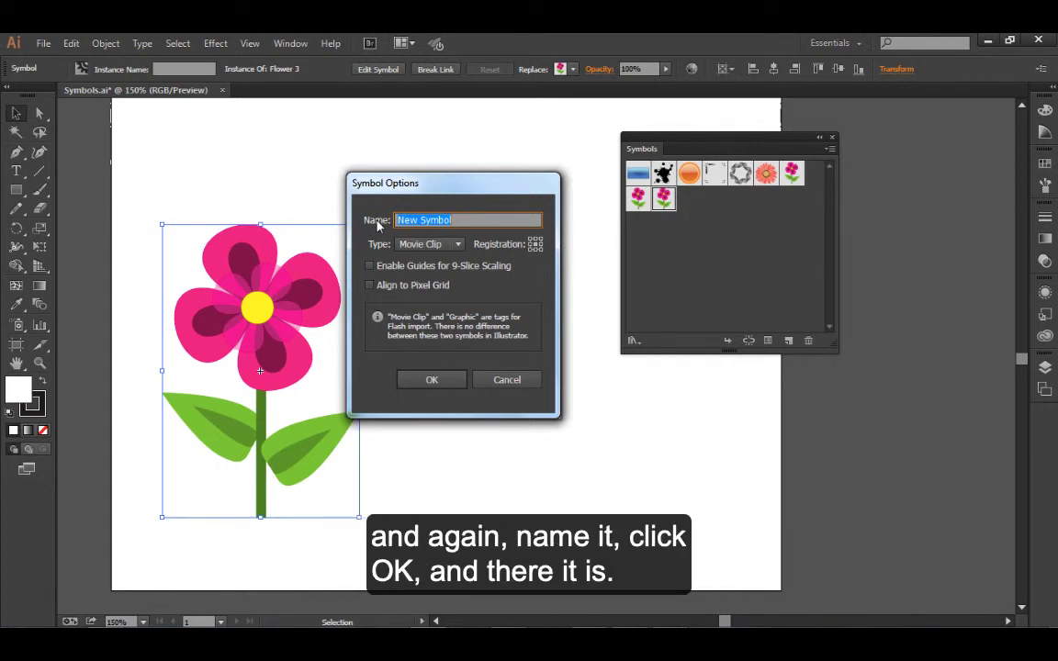
{"action": "type", "text": "Flower 4"}
{"action": "key", "text": "Return"}
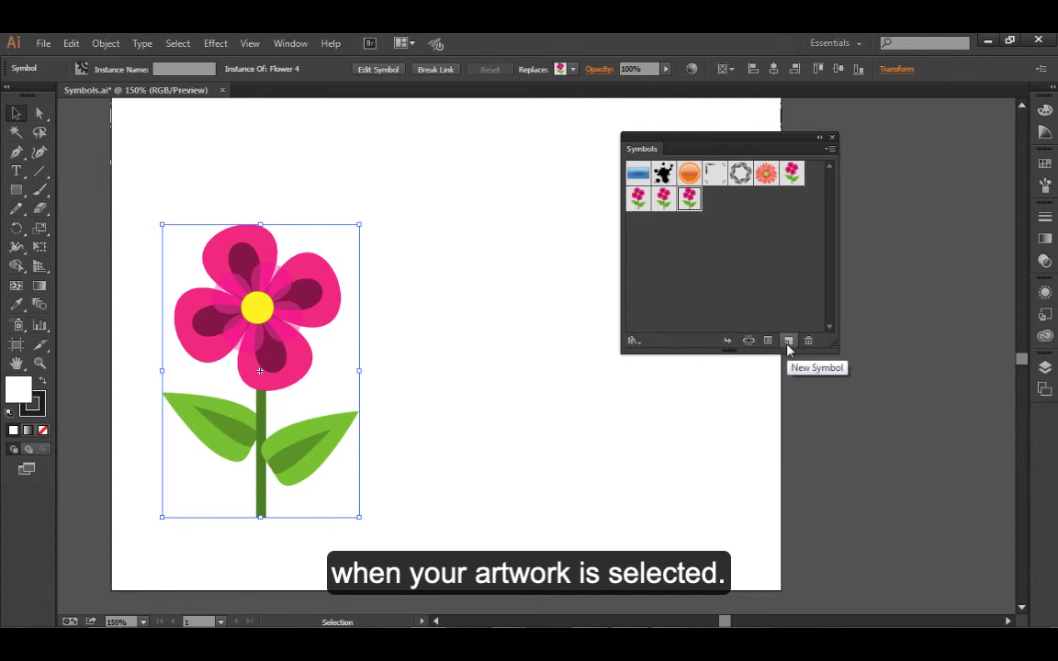
{"action": "left_click", "coordinate": [831, 149]}
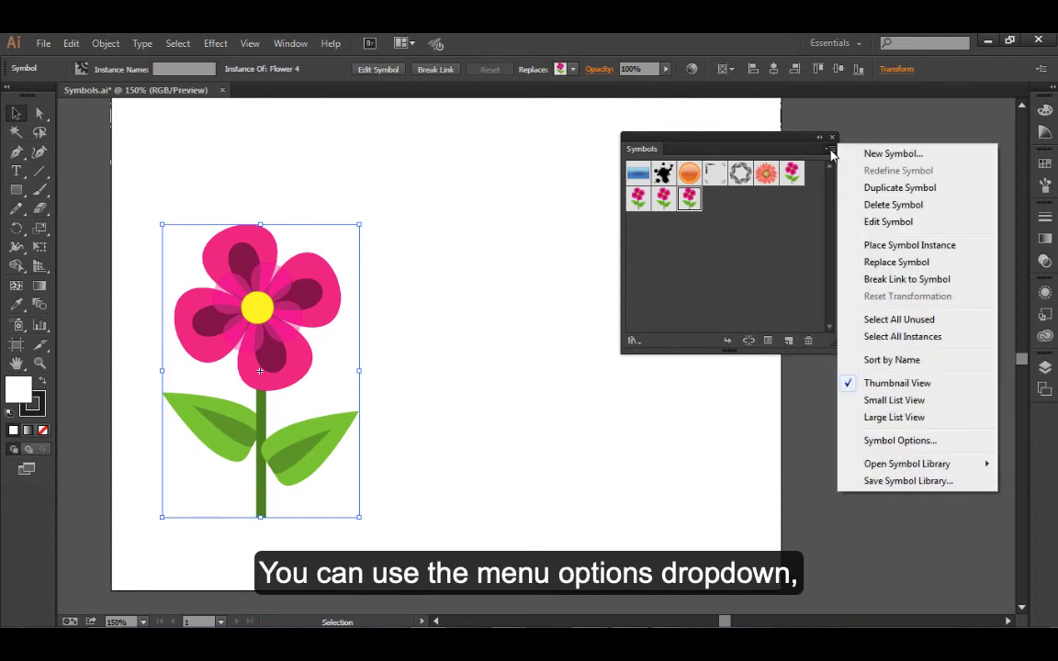
{"action": "left_click", "coordinate": [740, 281]}
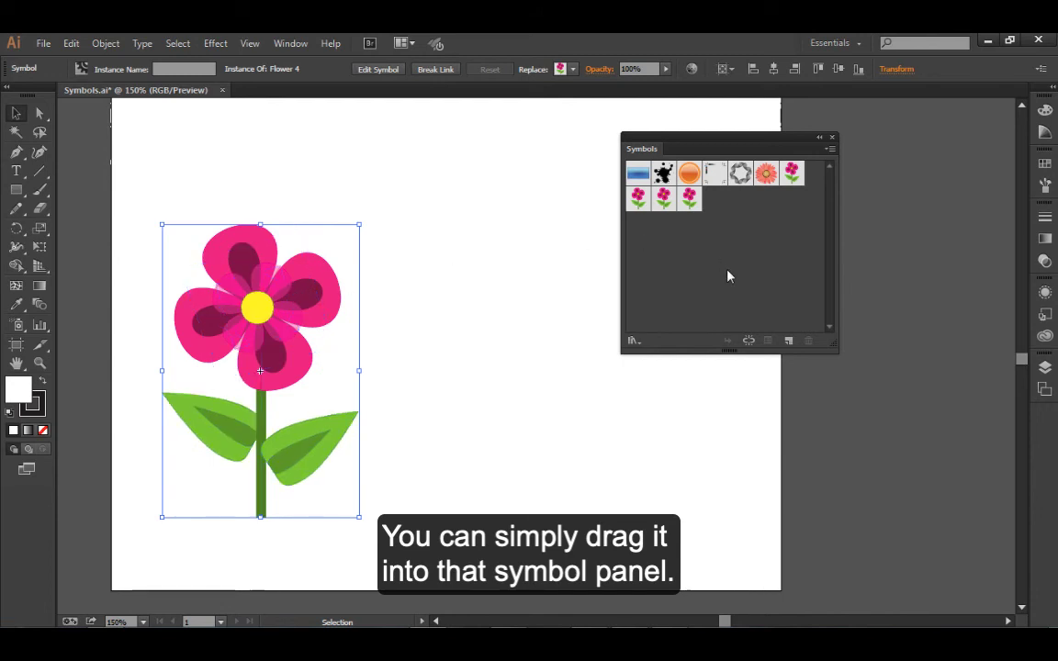